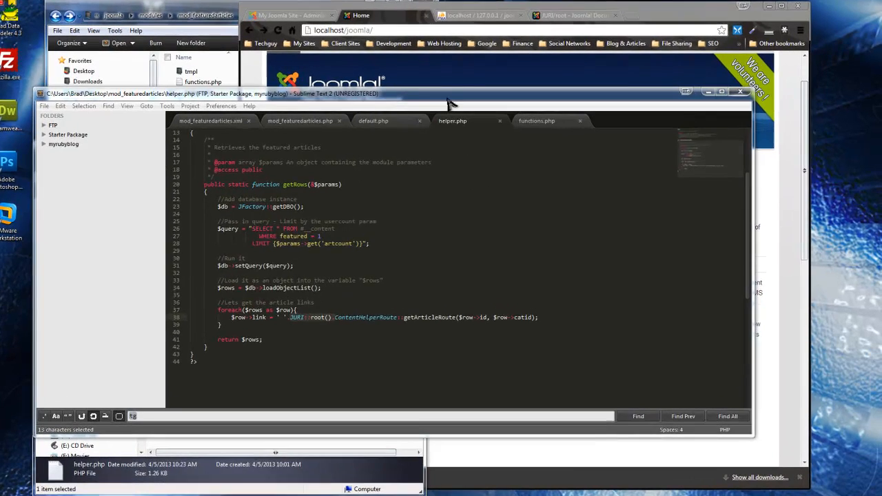
Follow the Beginners featured-article link, which lands on a 403 Forbidden page
{"action": "left_click", "coordinate": [441, 76]}
{"action": "left_click", "coordinate": [269, 29]}
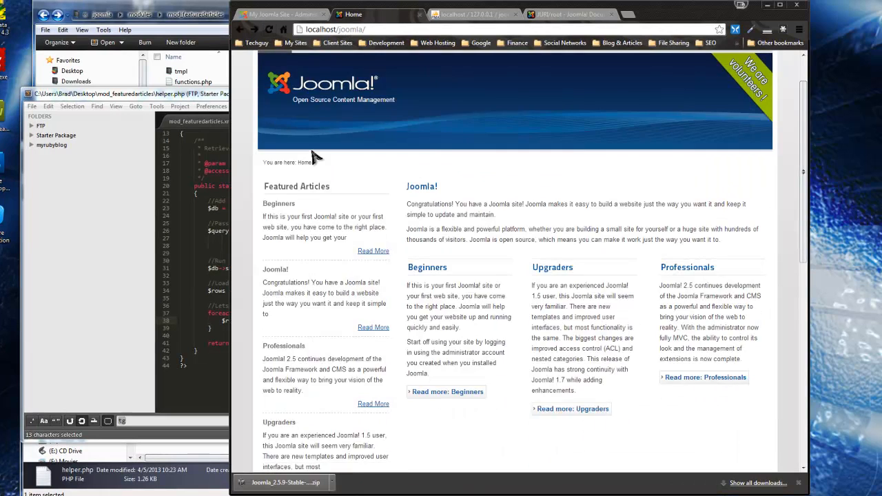
{"action": "left_click", "coordinate": [279, 203]}
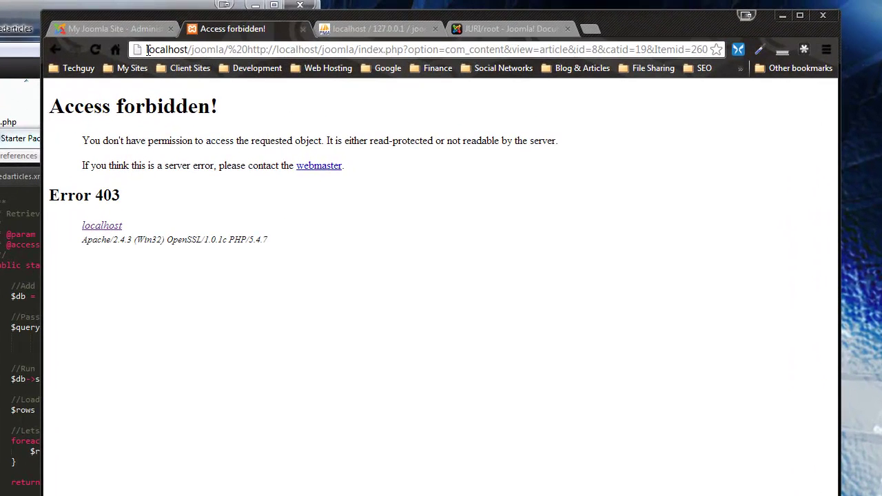
{"action": "left_click_drag", "start_coordinate": [306, 29], "coordinate": [336, 29]}
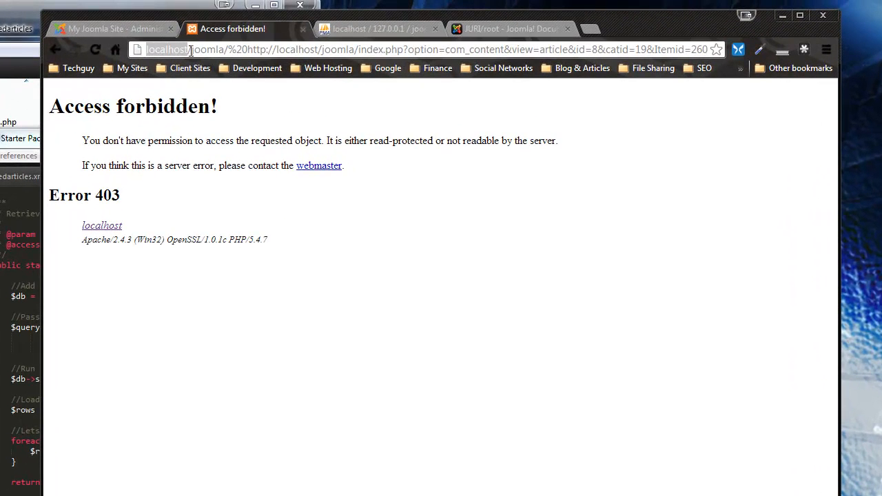
{"action": "left_click_drag", "start_coordinate": [193, 49], "coordinate": [227, 50]}
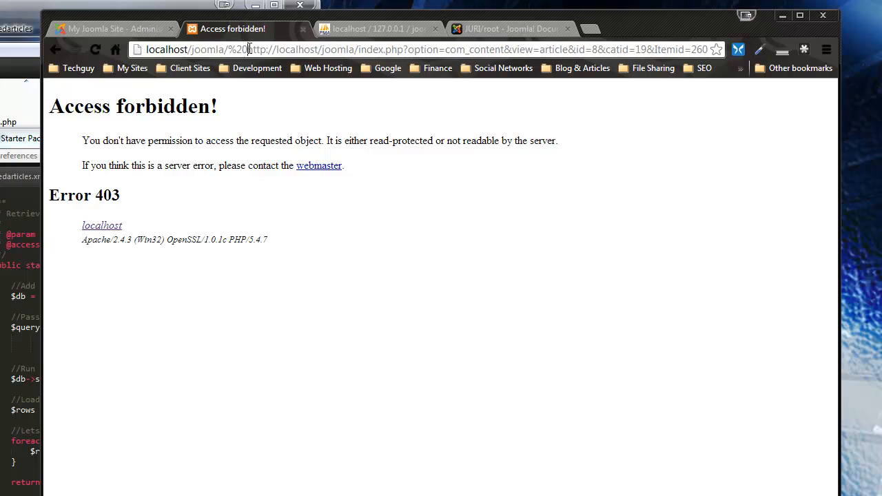
{"action": "left_click_drag", "start_coordinate": [250, 50], "coordinate": [361, 51]}
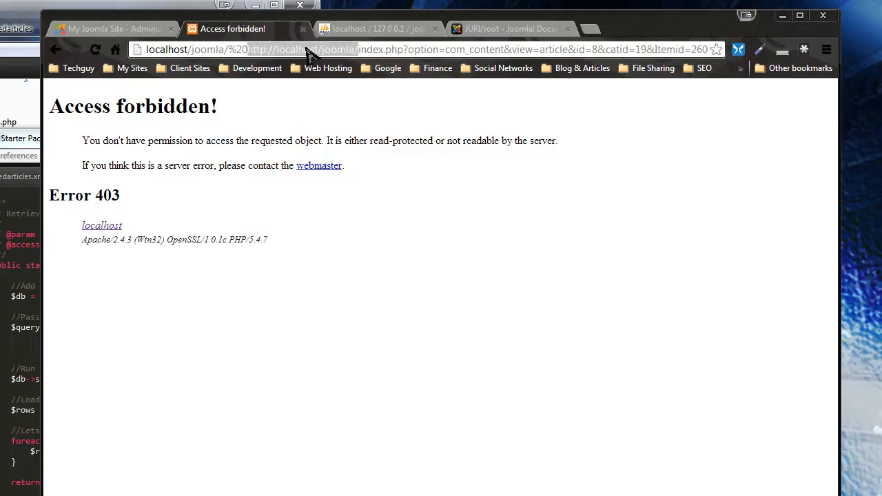
{"action": "left_click", "coordinate": [372, 49]}
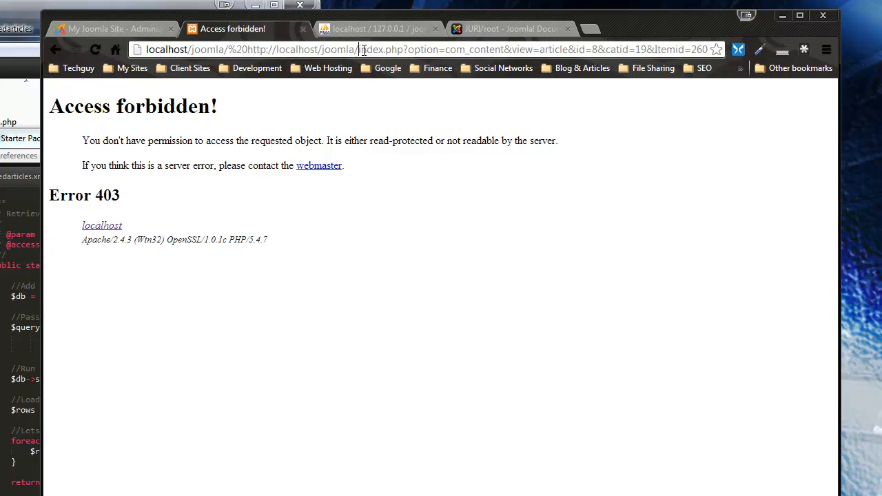
{"action": "mouse_move", "coordinate": [360, 50]}
{"action": "left_mouse_down"}
{"action": "mouse_move", "coordinate": [717, 51]}
{"action": "mouse_move", "coordinate": [423, 51]}
{"action": "left_mouse_up"}
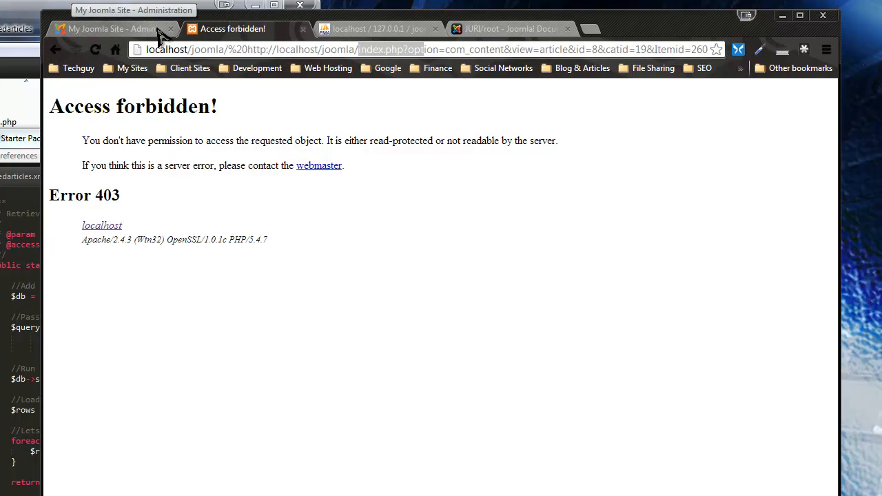
{"action": "left_click", "coordinate": [117, 28]}
{"action": "left_click", "coordinate": [228, 28]}
Remove the ' '.JURI::root(). prefix on line 38 so the link comes straight from ContentHelperRoute::getArticleRoute
{"action": "left_click", "coordinate": [75, 45]}
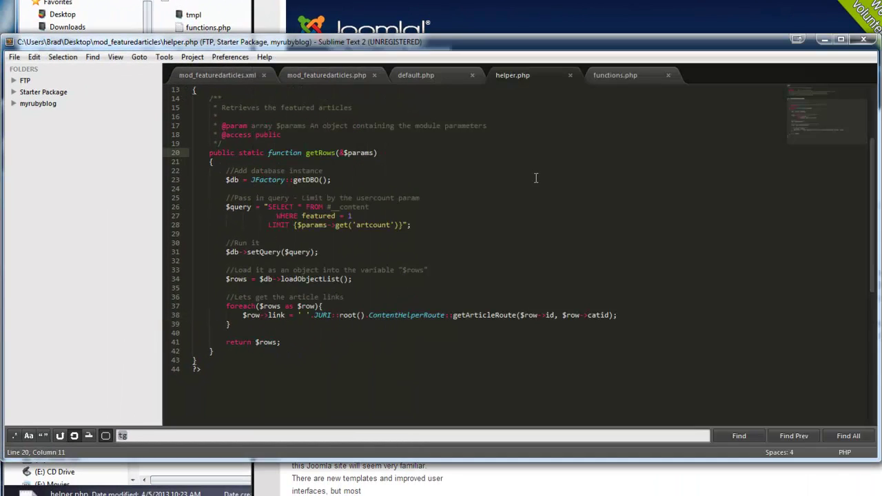
{"action": "left_click", "coordinate": [536, 178]}
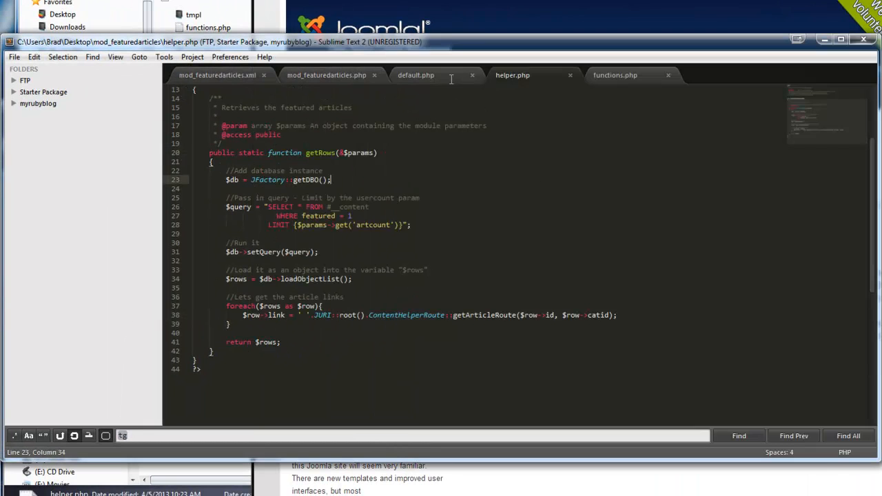
{"action": "left_click", "coordinate": [402, 225]}
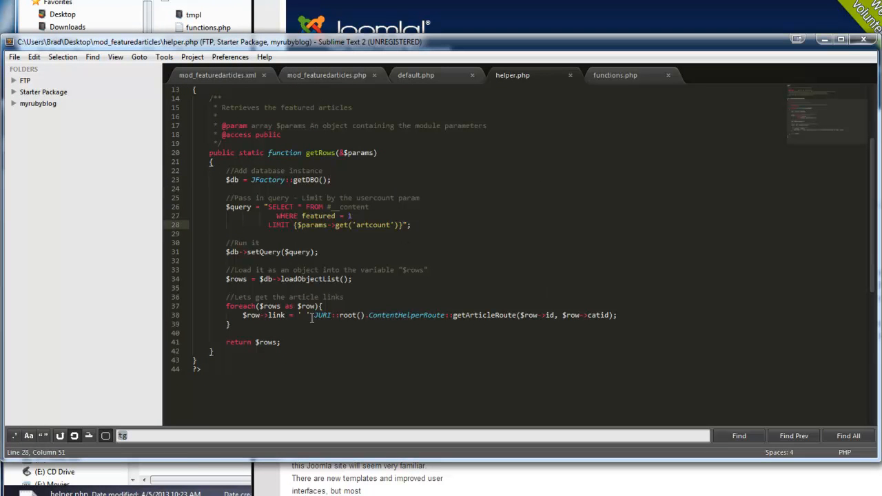
{"action": "left_click_drag", "start_coordinate": [309, 315], "coordinate": [362, 314]}
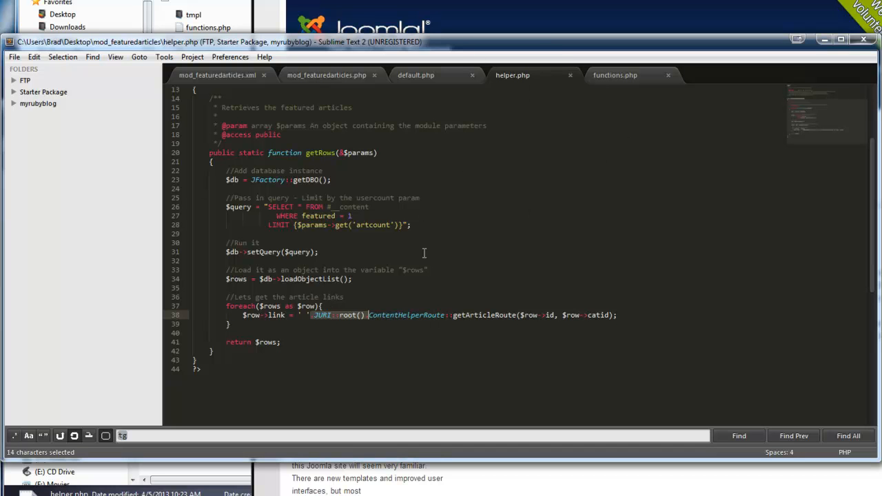
{"action": "left_click_drag", "start_coordinate": [376, 297], "coordinate": [381, 316]}
{"action": "left_click", "coordinate": [370, 316]}
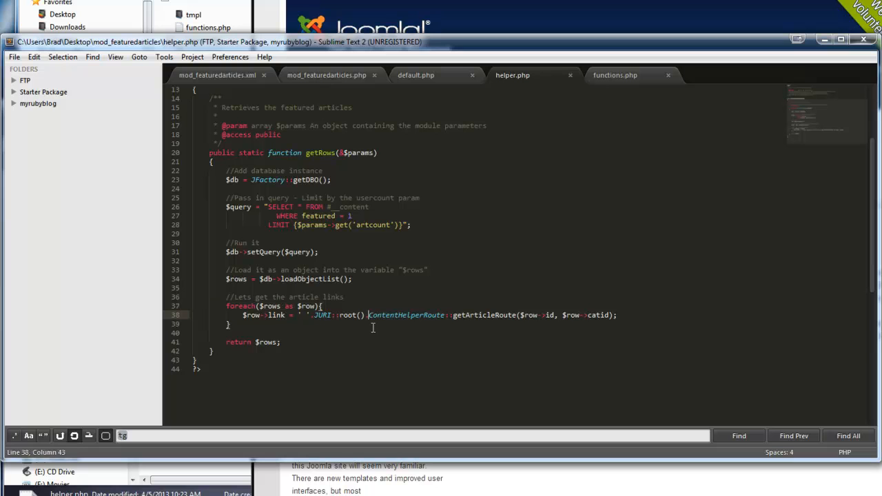
{"action": "type", "text": "."}
{"action": "left_click_drag", "start_coordinate": [368, 315], "coordinate": [314, 316]}
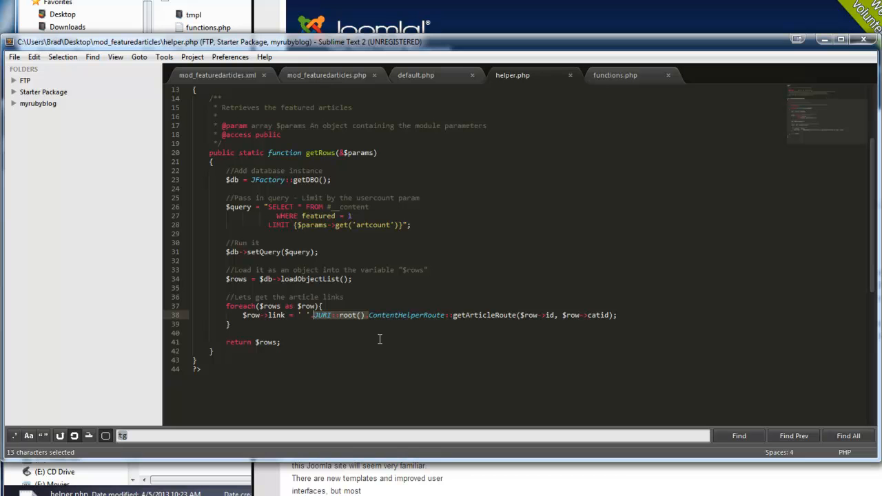
{"action": "key", "text": "BackSpace"}
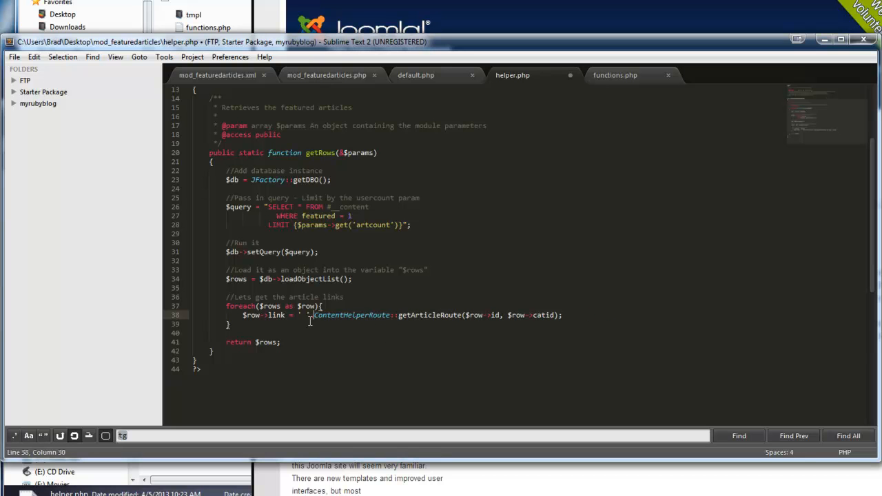
{"action": "key", "text": "BackSpace"}
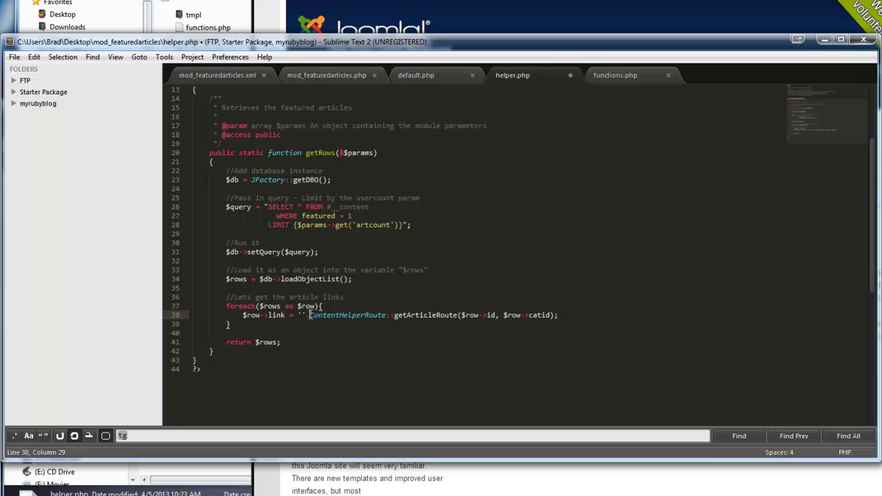
{"action": "key", "text": "BackSpace"}
{"action": "key", "text": "BackSpace"}
{"action": "key", "text": "BackSpace"}
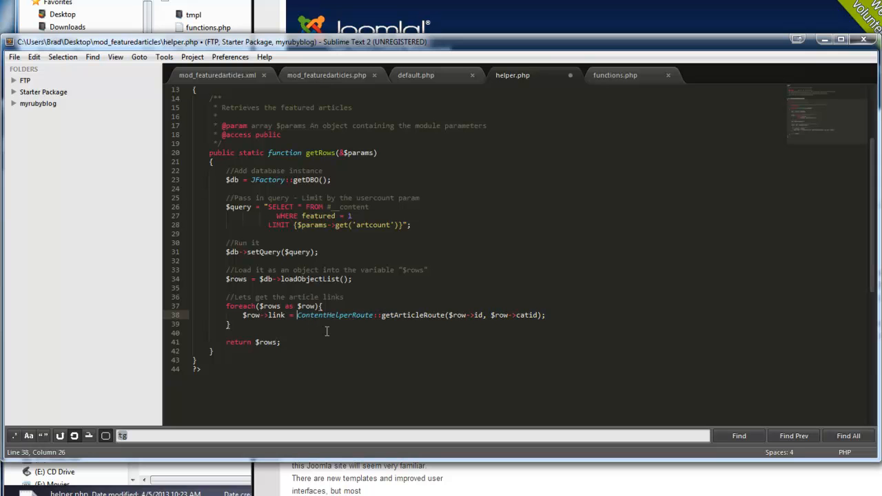
Save the edited helper.php with Ctrl+S
{"action": "left_click", "coordinate": [476, 216]}
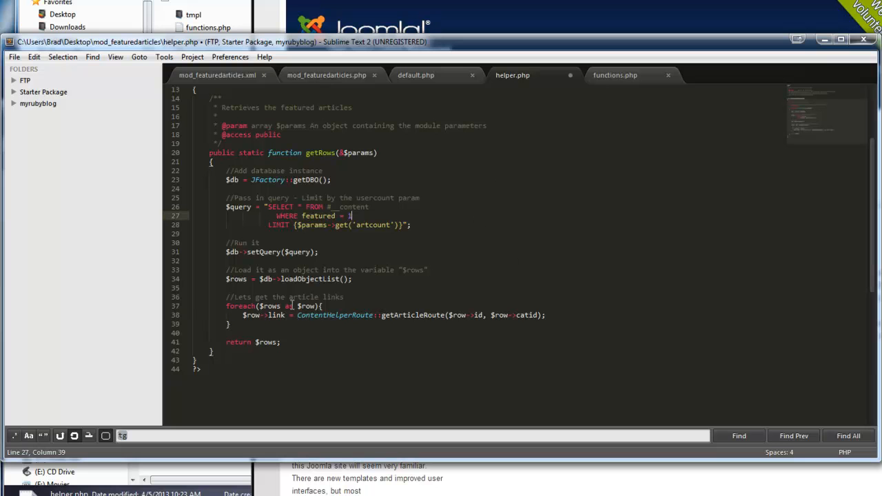
{"action": "left_click", "coordinate": [356, 303]}
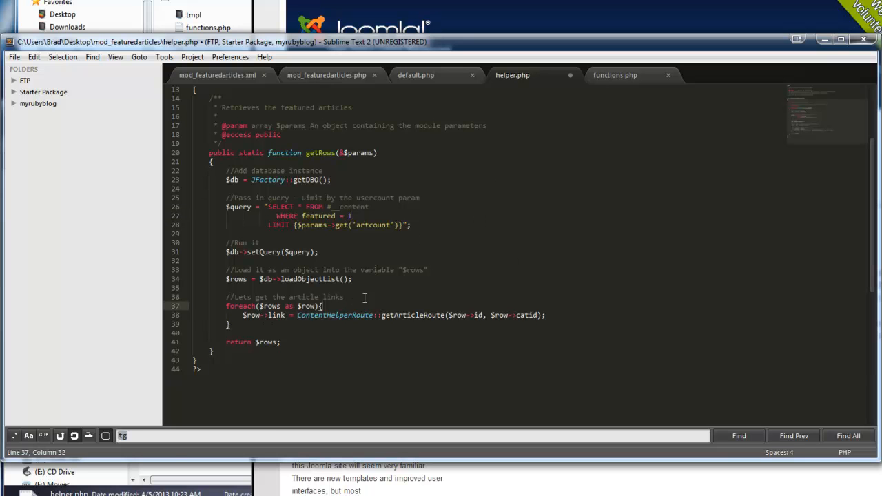
{"action": "key", "text": "ctrl+s"}
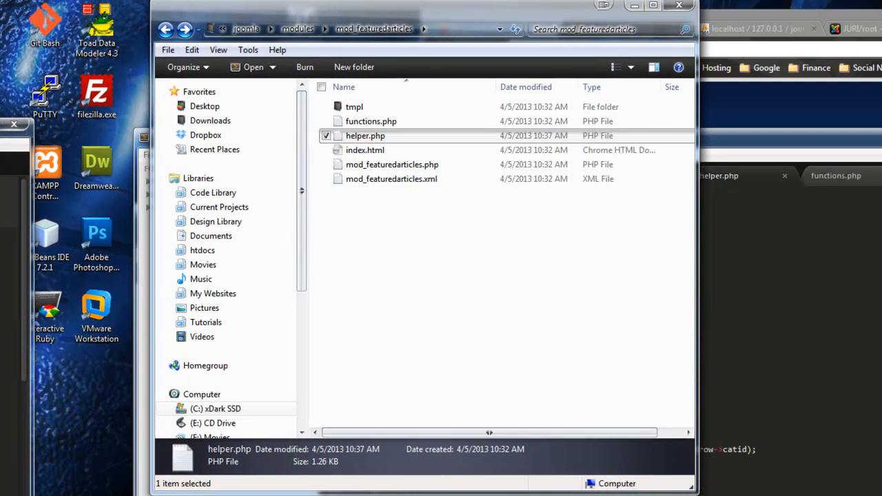
Close the installed module's Explorer window and bring the desktop mod_featuredarticles folder into view
{"action": "left_click", "coordinate": [482, 199]}
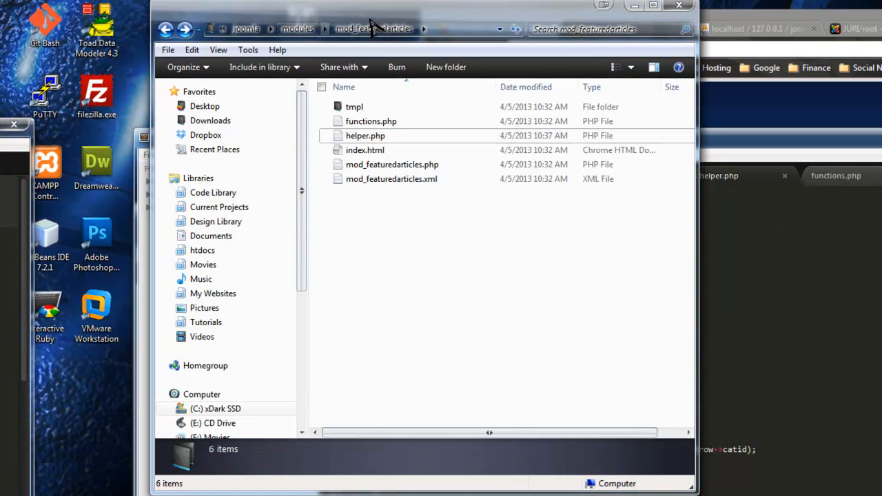
{"action": "left_click", "coordinate": [297, 29]}
{"action": "left_click", "coordinate": [419, 28]}
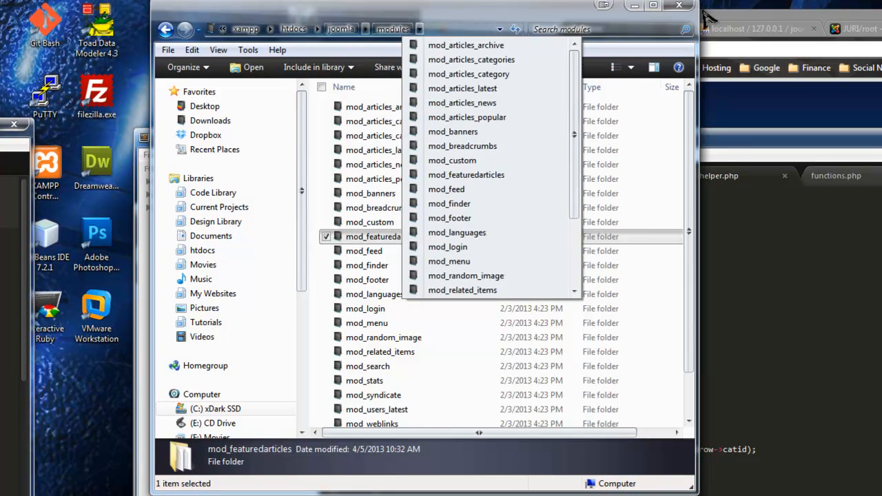
{"action": "left_click", "coordinate": [679, 5]}
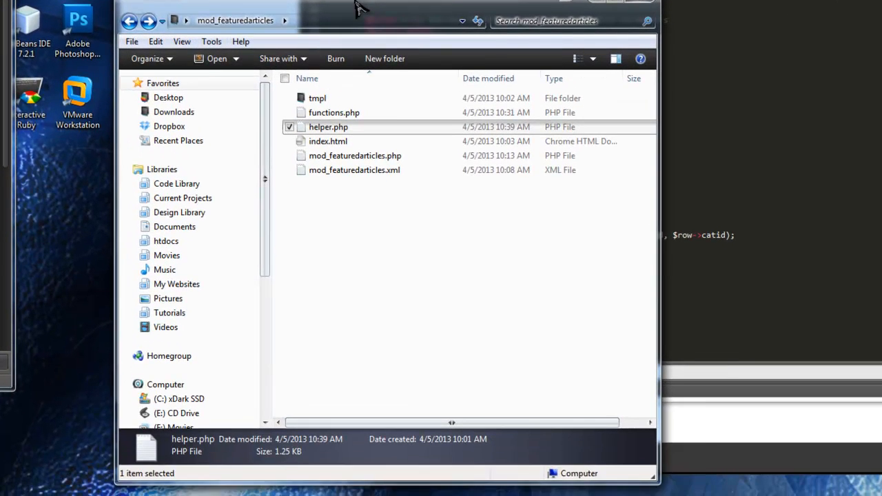
{"action": "left_click_drag", "start_coordinate": [361, 10], "coordinate": [414, 17]}
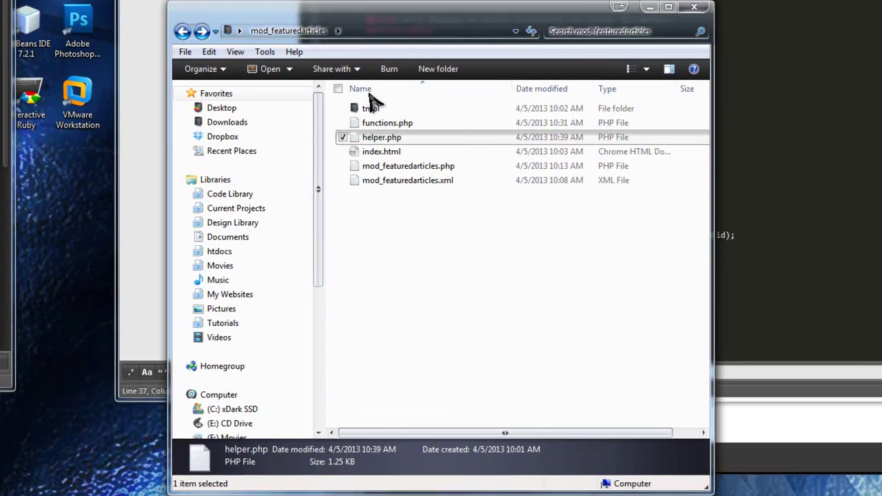
Select all six module items from tmpl to the XML file and bring up their context menu
{"action": "left_click", "coordinate": [407, 166]}
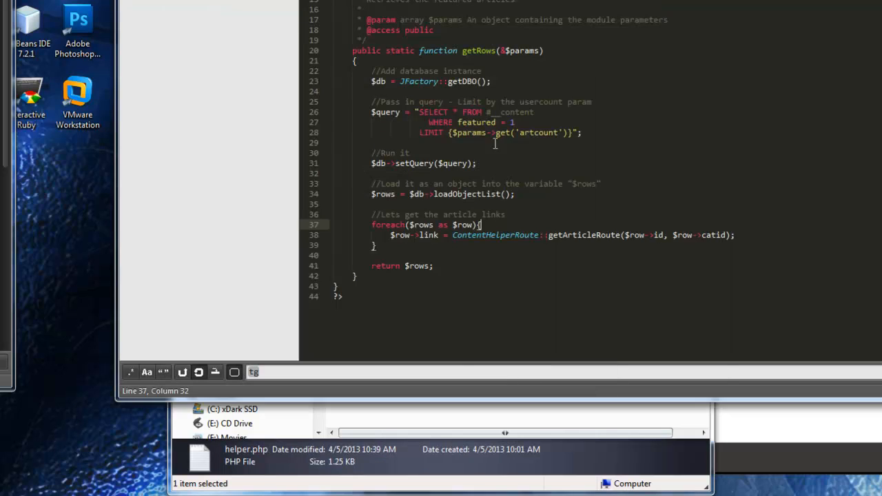
{"action": "left_click", "coordinate": [408, 268]}
{"action": "left_click", "coordinate": [371, 109]}
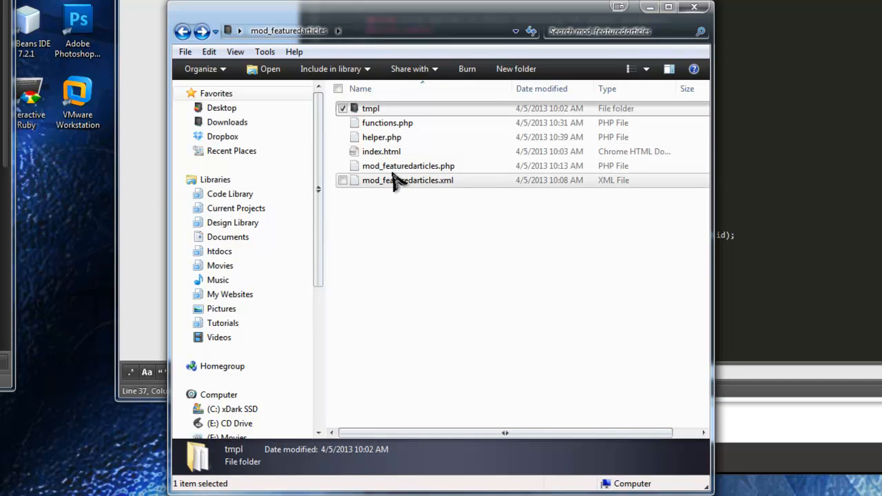
{"action": "left_click", "coordinate": [396, 180], "text": "shift"}
{"action": "right_click", "coordinate": [455, 159]}
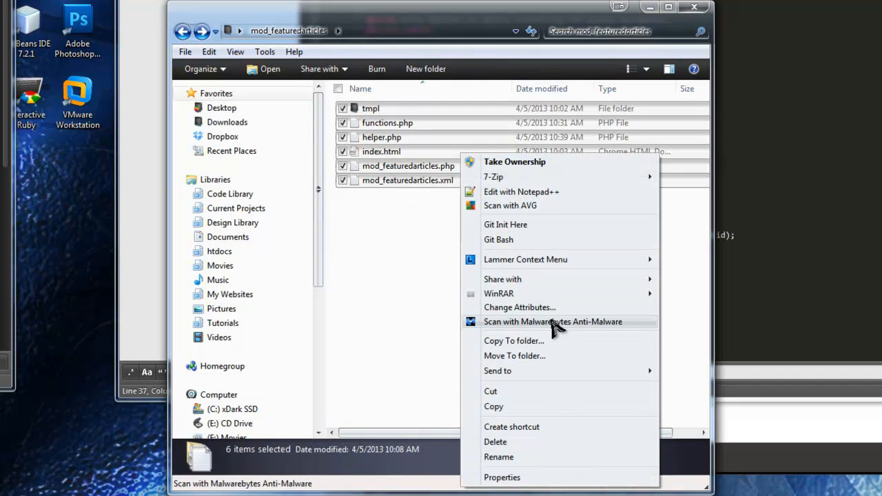
{"action": "mouse_move", "coordinate": [499, 293]}
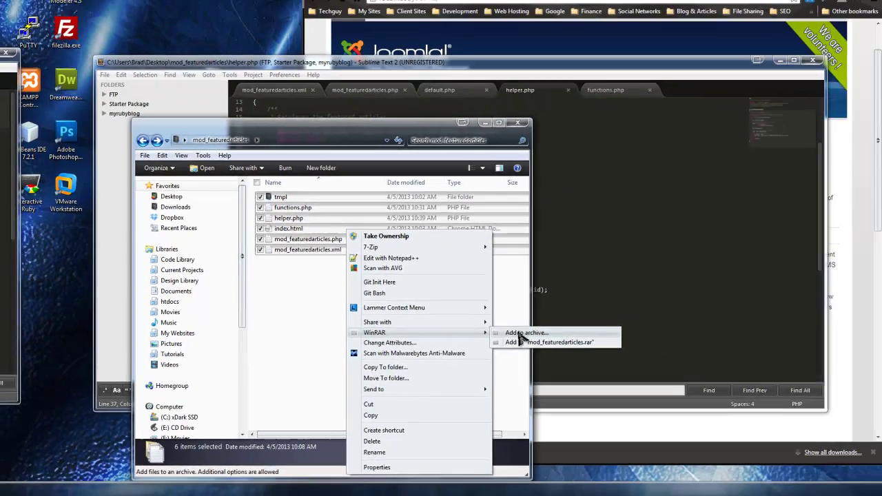
Pack the selected items into a ZIP archive, mod_featuredarticles.zip
{"action": "left_click", "coordinate": [524, 333]}
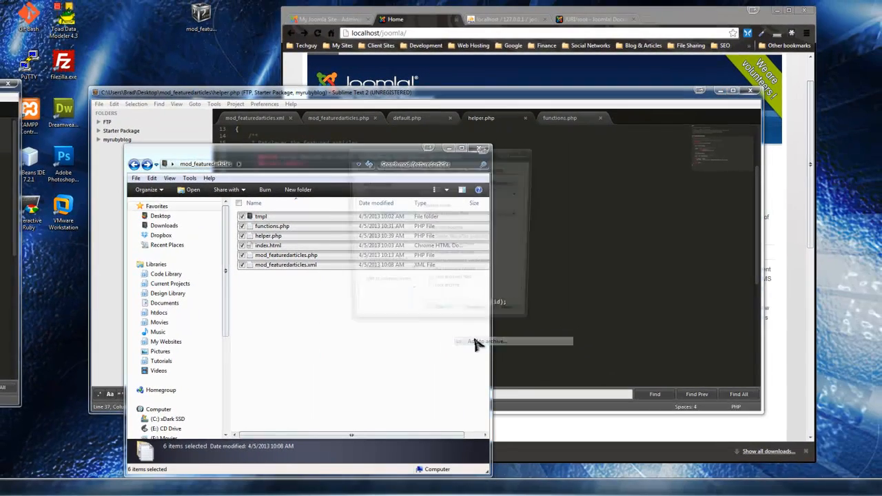
{"action": "left_click", "coordinate": [373, 248]}
{"action": "left_click", "coordinate": [439, 317]}
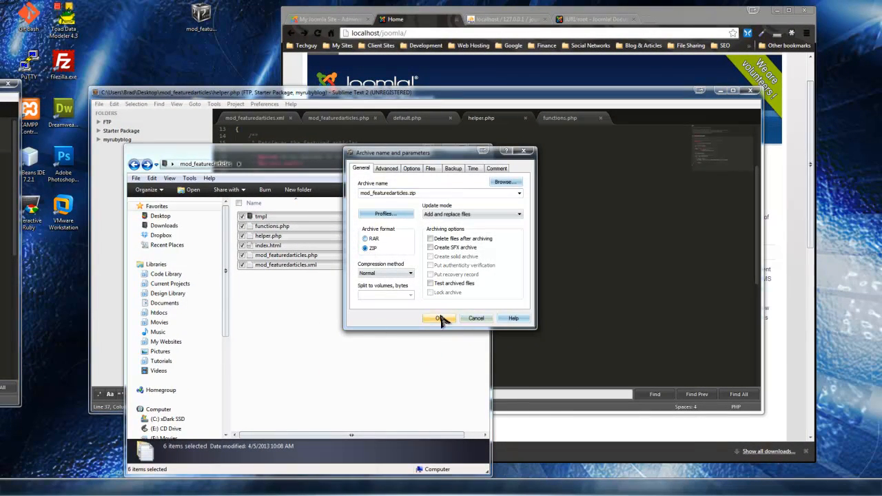
Move the zip onto the desktop replacing the old one, then return to Joomla's Module Manager list
{"action": "left_click", "coordinate": [284, 274]}
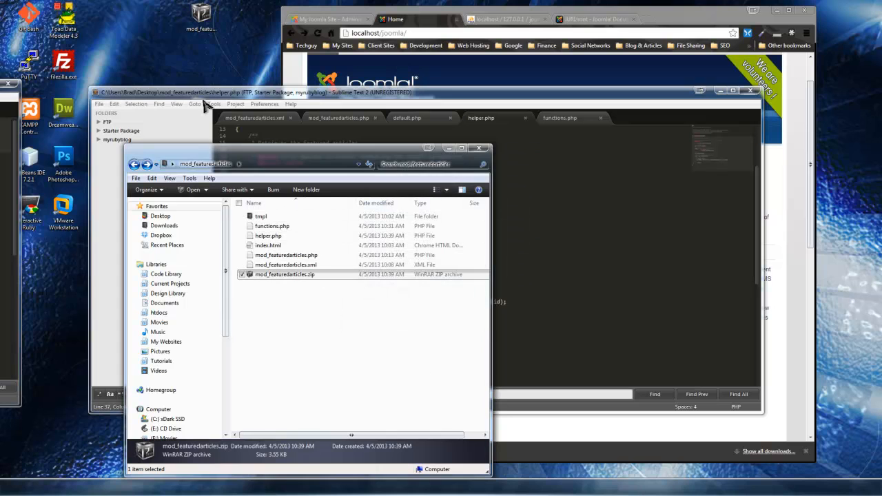
{"action": "left_click_drag", "start_coordinate": [285, 274], "coordinate": [200, 28]}
{"action": "left_click", "coordinate": [455, 204]}
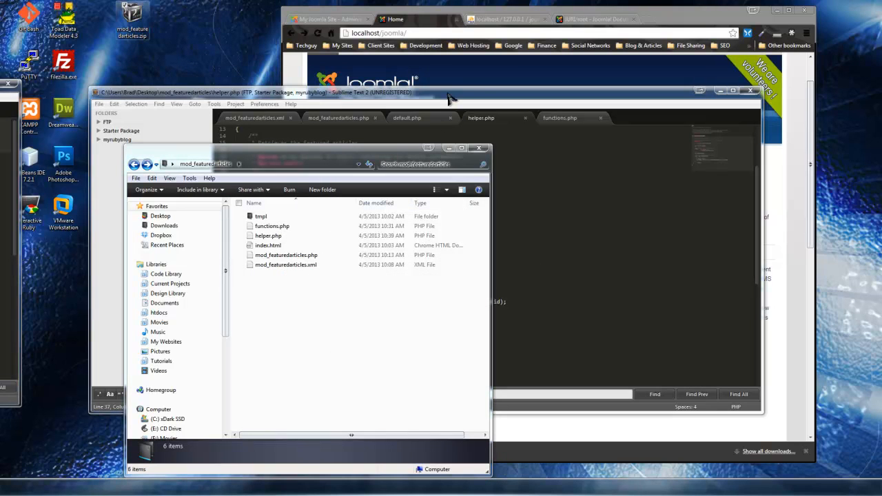
{"action": "left_click", "coordinate": [320, 19]}
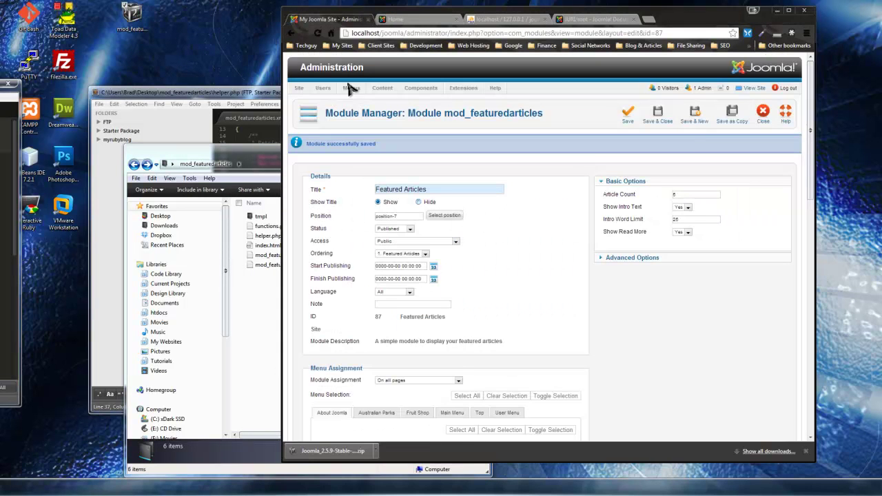
{"action": "left_click", "coordinate": [763, 114]}
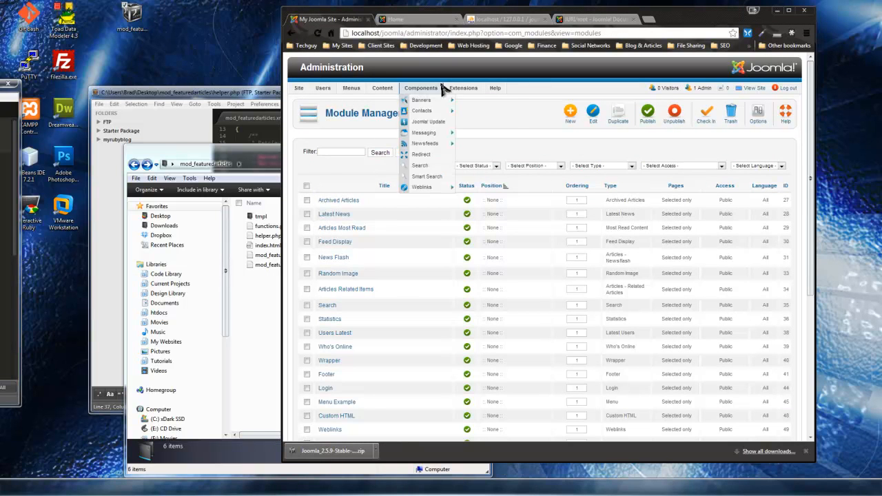
Upload and install mod_featuredarticles.zip from the desktop through the Extension Manager
{"action": "left_click", "coordinate": [475, 101]}
{"action": "left_click", "coordinate": [370, 182]}
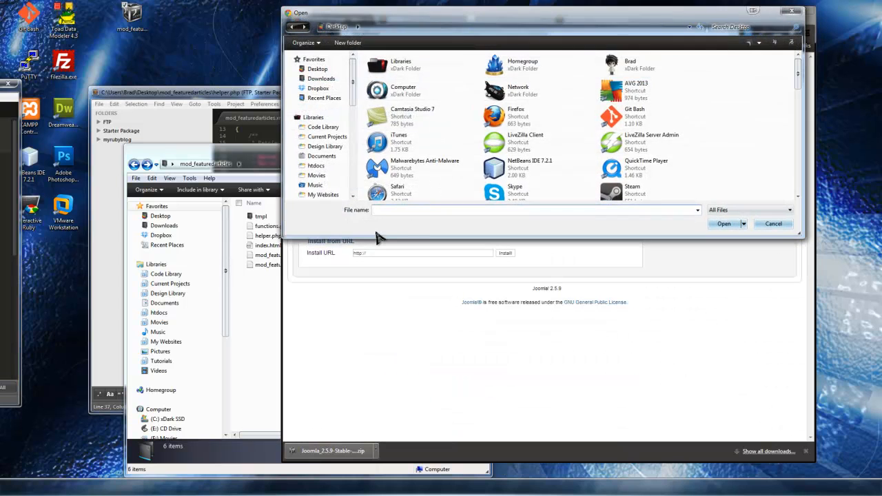
{"action": "left_click_drag", "start_coordinate": [797, 75], "coordinate": [793, 141]}
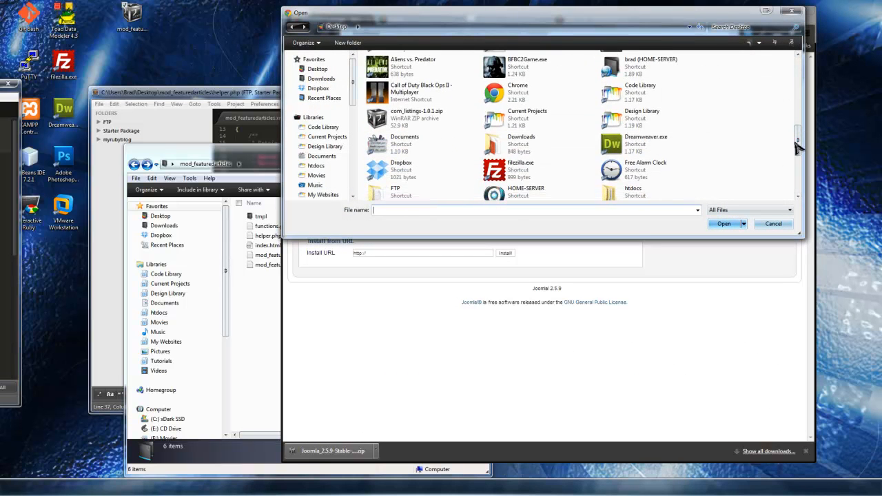
{"action": "left_click_drag", "start_coordinate": [797, 144], "coordinate": [798, 169]}
{"action": "double_click", "coordinate": [417, 110]}
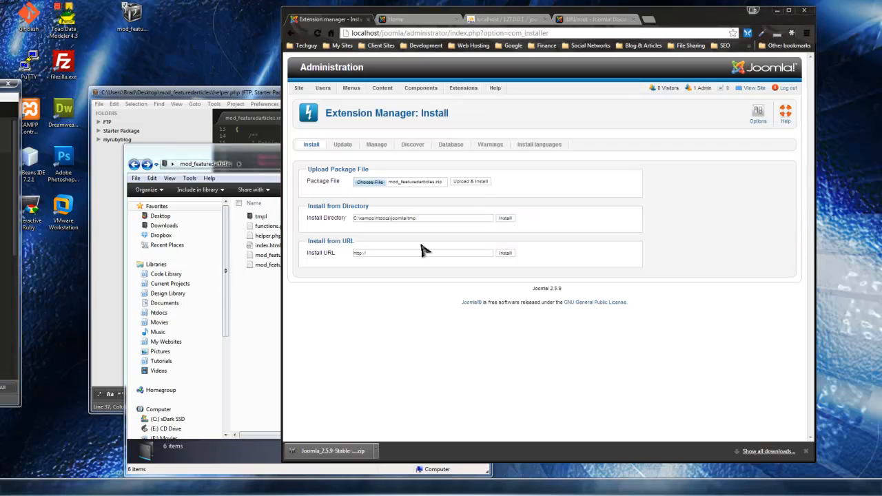
{"action": "left_click", "coordinate": [470, 181]}
{"action": "mouse_move", "coordinate": [382, 88]}
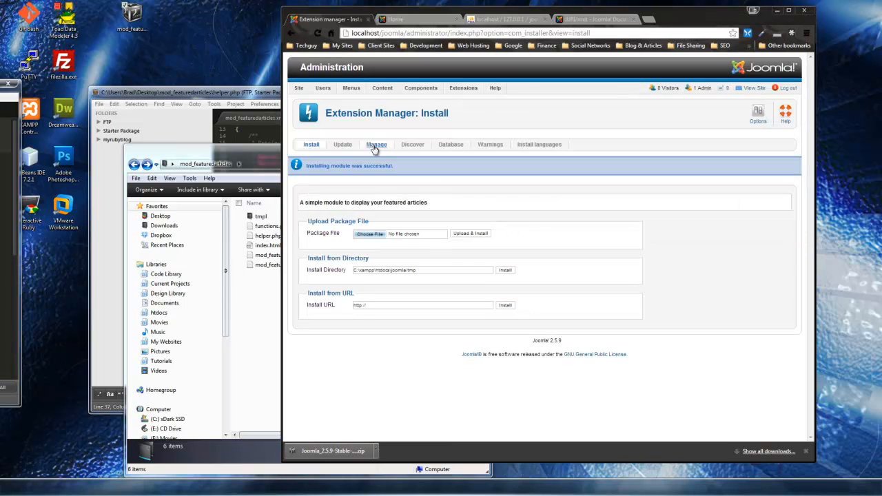
{"action": "left_click", "coordinate": [402, 20]}
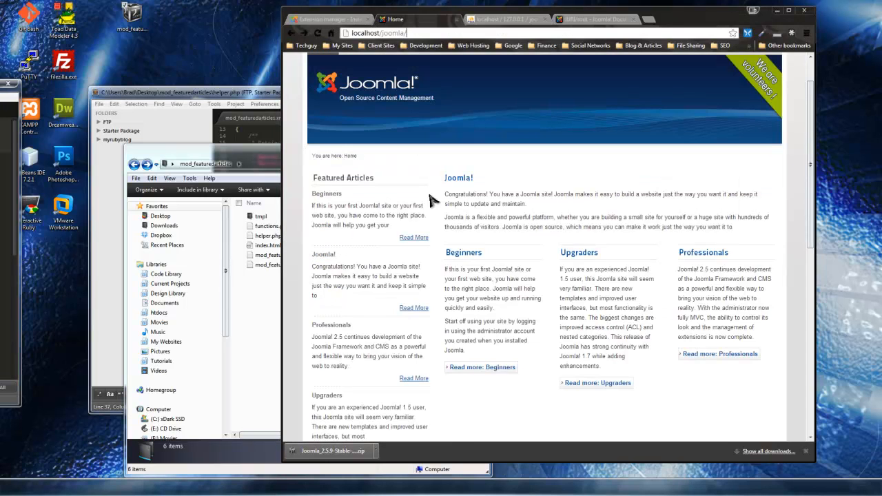
{"action": "left_click", "coordinate": [317, 32]}
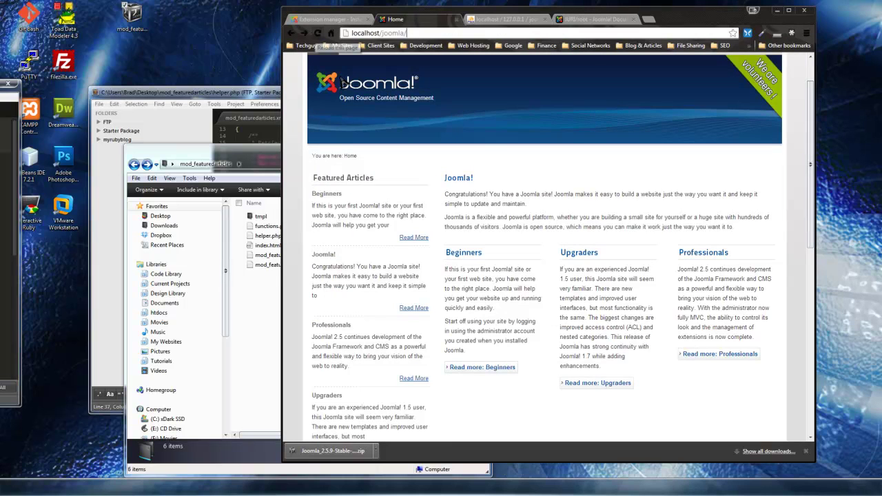
{"action": "left_click", "coordinate": [318, 32]}
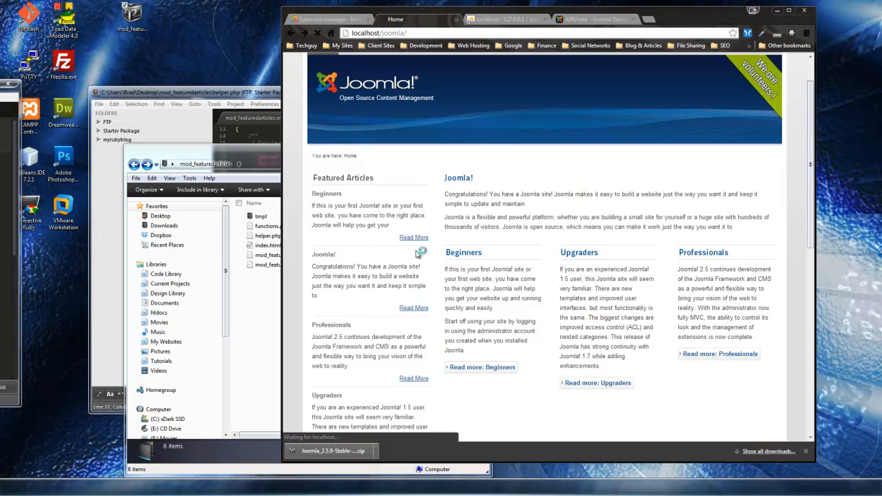
{"action": "scroll", "coordinate": [482, 207], "scroll_direction": "down", "scroll_amount": 2}
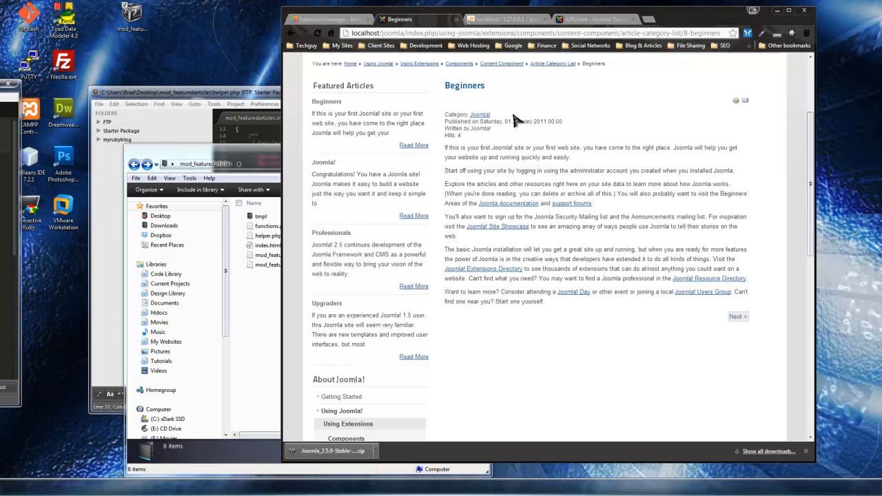
{"action": "left_click", "coordinate": [331, 233]}
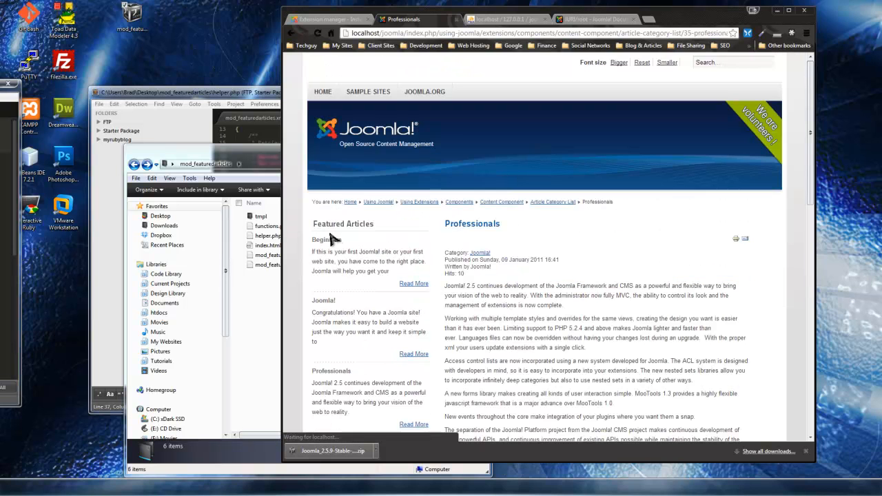
{"action": "scroll", "coordinate": [505, 227], "scroll_direction": "down", "scroll_amount": 5}
{"action": "scroll", "coordinate": [482, 276], "scroll_direction": "up", "scroll_amount": 4}
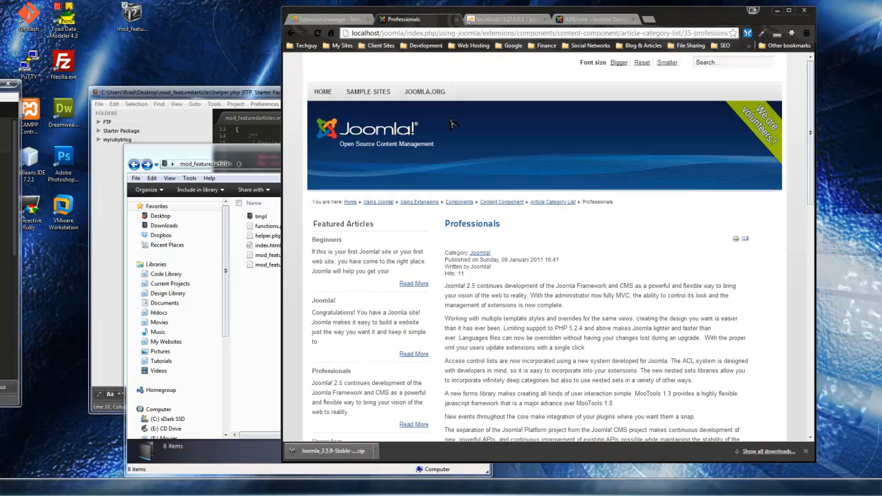
{"action": "scroll", "coordinate": [452, 124], "scroll_direction": "down", "scroll_amount": 1}
Filter the Module Manager to position-7 and open the Featured Articles module for editing
{"action": "left_click", "coordinate": [328, 19]}
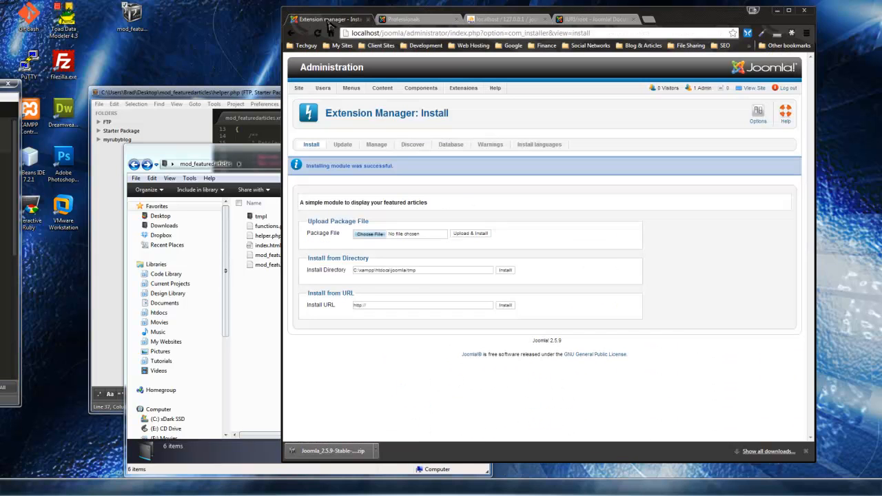
{"action": "mouse_move", "coordinate": [463, 88]}
{"action": "left_click", "coordinate": [463, 111]}
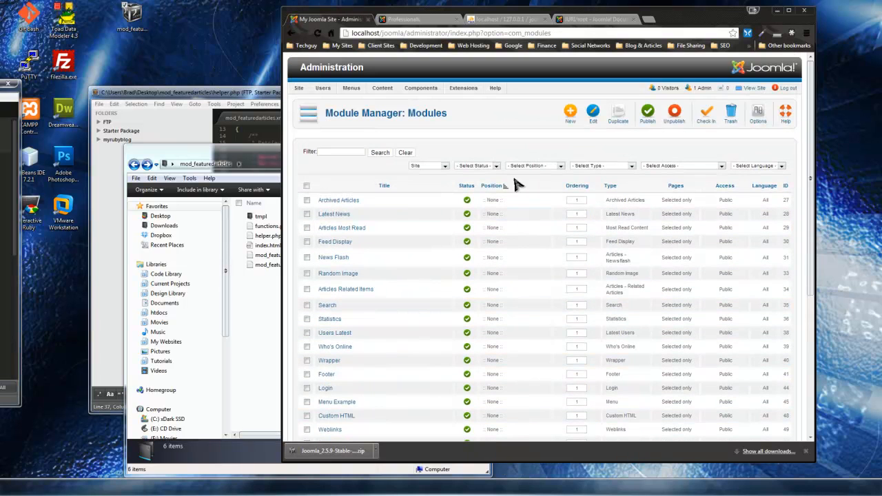
{"action": "left_click", "coordinate": [555, 166]}
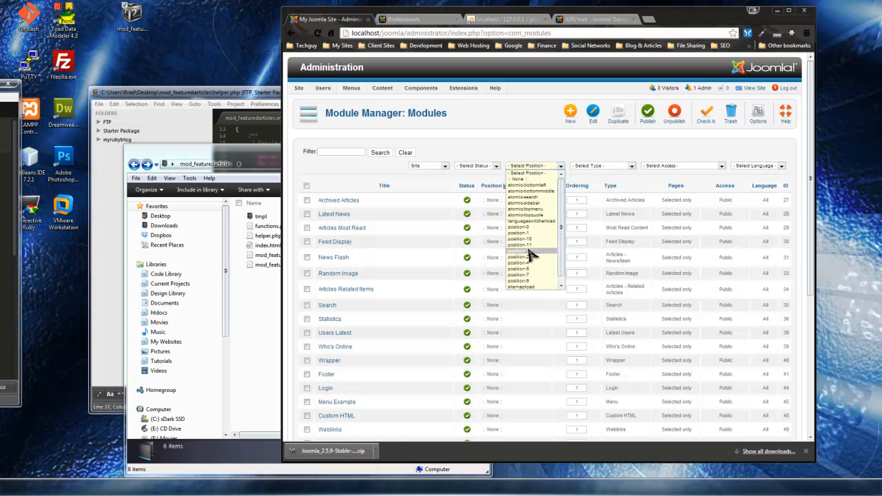
{"action": "left_click", "coordinate": [540, 279]}
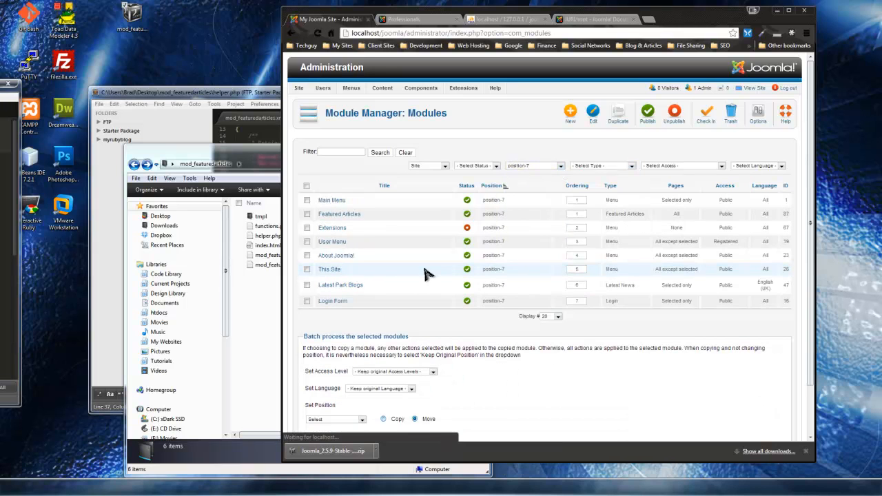
{"action": "left_click", "coordinate": [339, 214]}
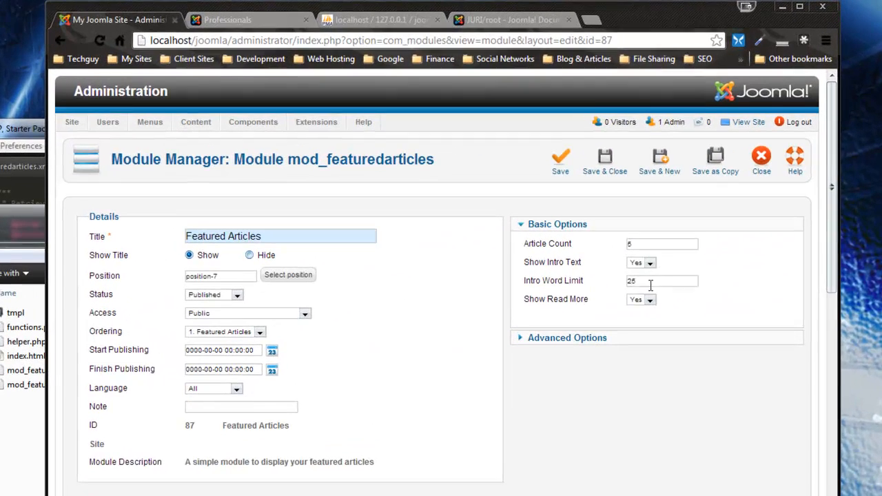
Save the module with intro text hidden and check the reloaded site shows titles only
{"action": "left_click", "coordinate": [649, 264]}
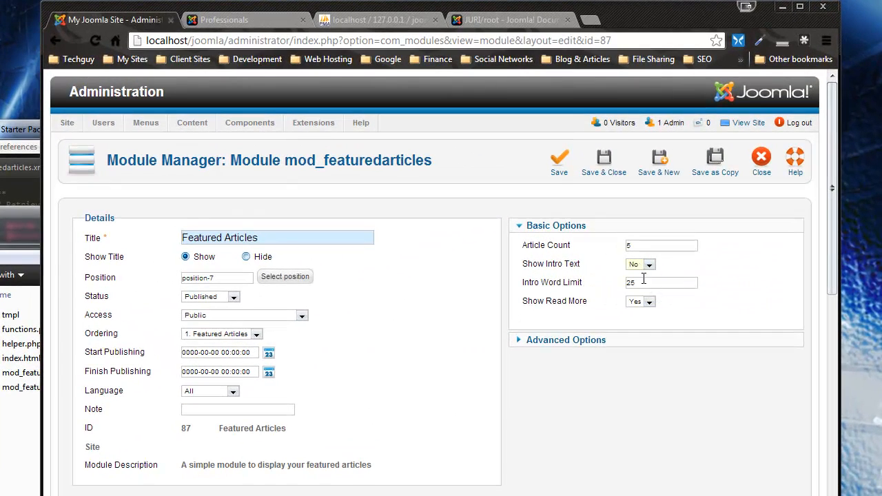
{"action": "left_click", "coordinate": [558, 165]}
{"action": "left_click", "coordinate": [224, 20]}
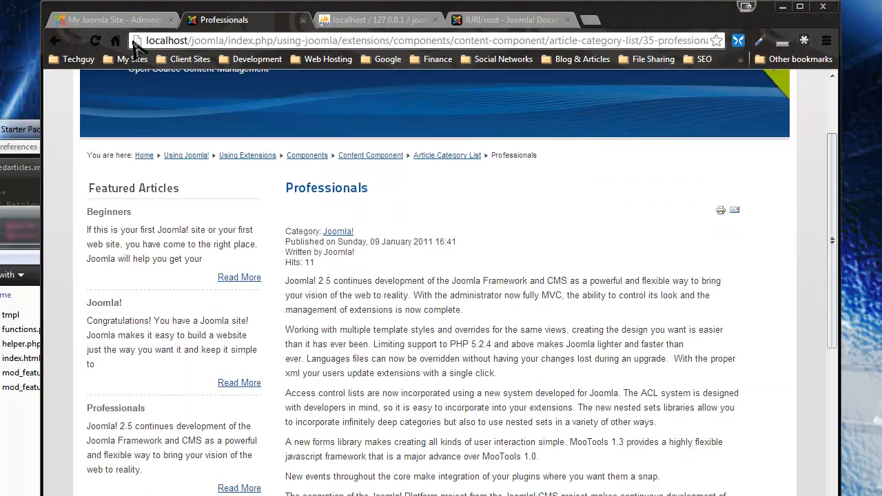
{"action": "left_click", "coordinate": [95, 40]}
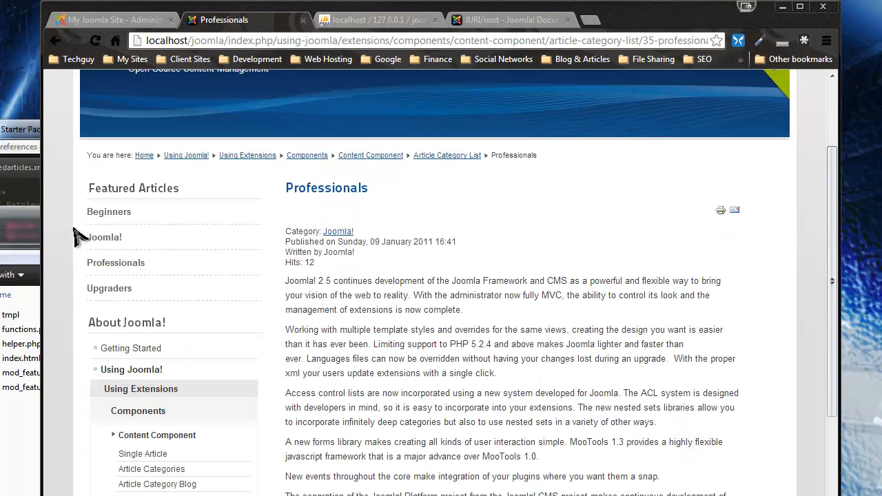
{"action": "left_click", "coordinate": [112, 212]}
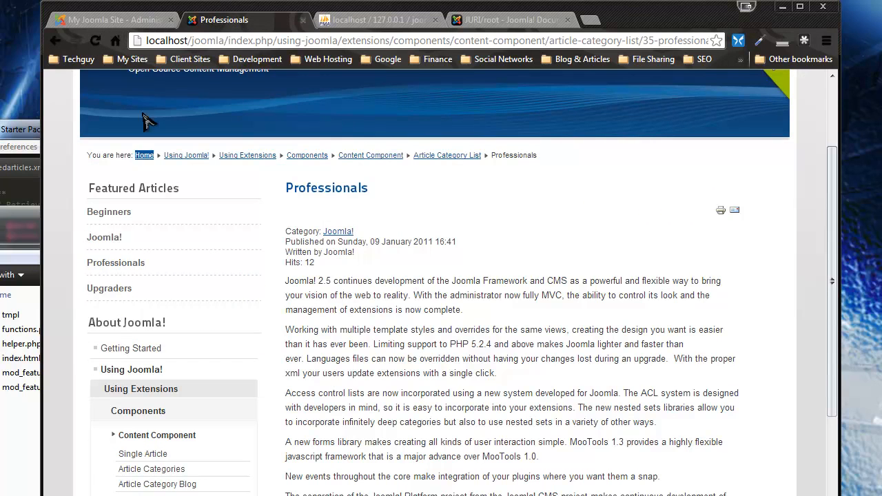
{"action": "left_click", "coordinate": [89, 19]}
Set Show Intro Text to Yes and Show Read More to No, save, and reload the site to see intros
{"action": "left_click", "coordinate": [641, 301]}
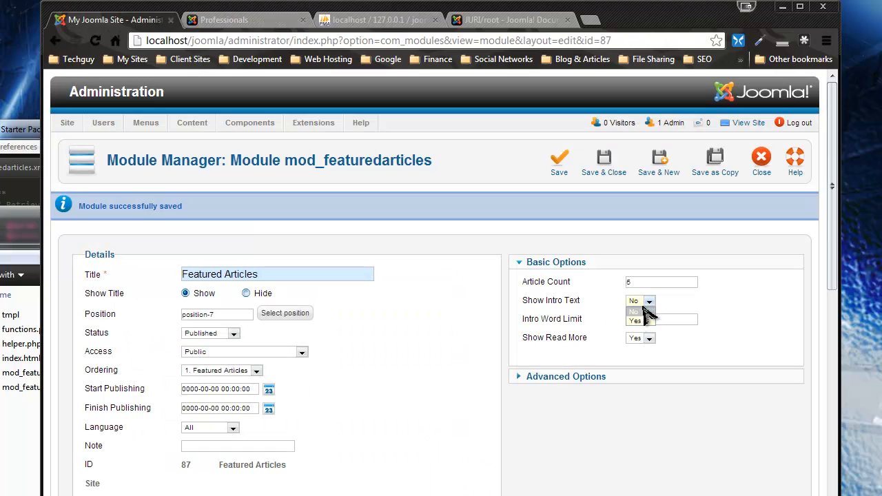
{"action": "left_click", "coordinate": [639, 314]}
{"action": "left_click", "coordinate": [649, 339]}
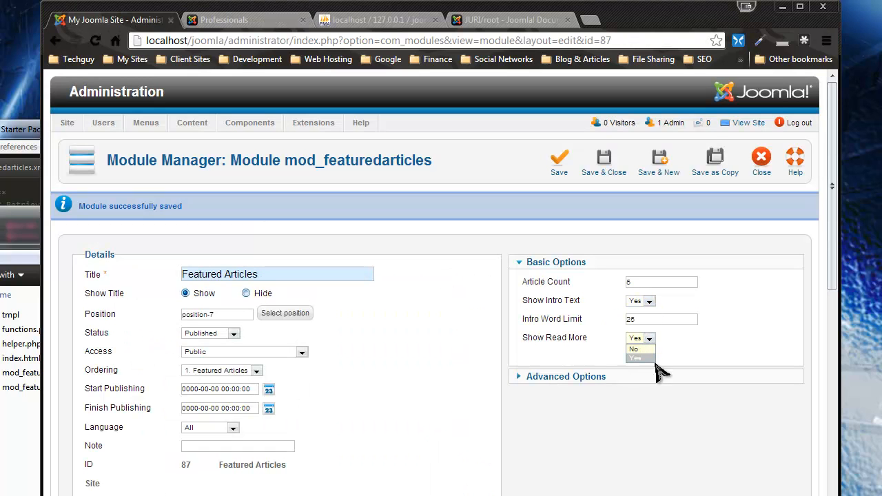
{"action": "left_click", "coordinate": [639, 362]}
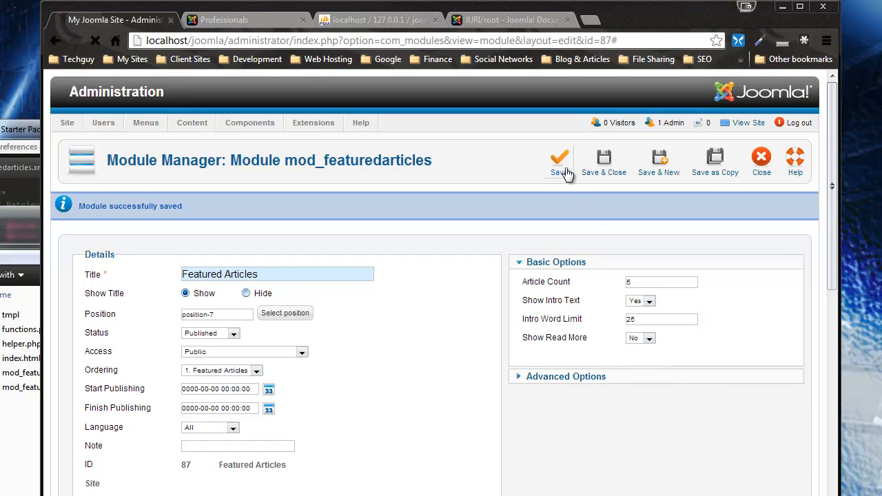
{"action": "left_click", "coordinate": [559, 162]}
{"action": "left_click", "coordinate": [224, 19]}
{"action": "left_click", "coordinate": [96, 41]}
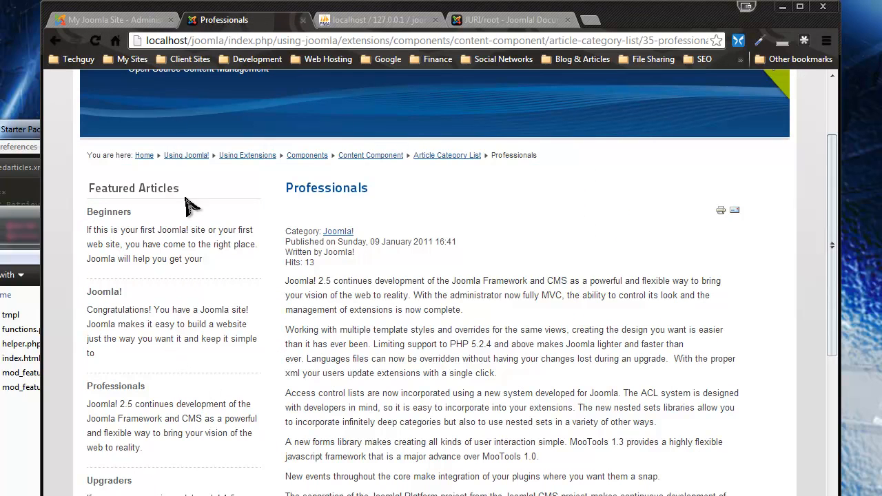
Change the Intro Word Limit from 25 to 50, save, and reload the site to see longer intros
{"action": "left_click", "coordinate": [114, 23]}
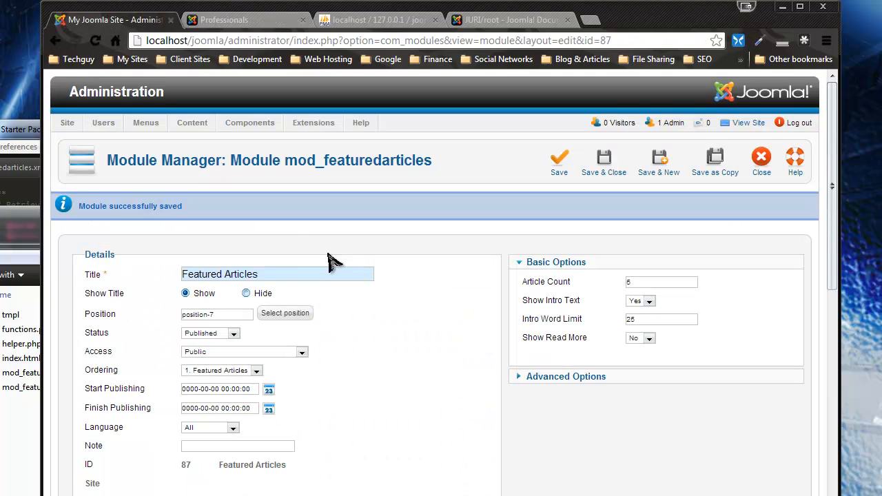
{"action": "left_click", "coordinate": [635, 319]}
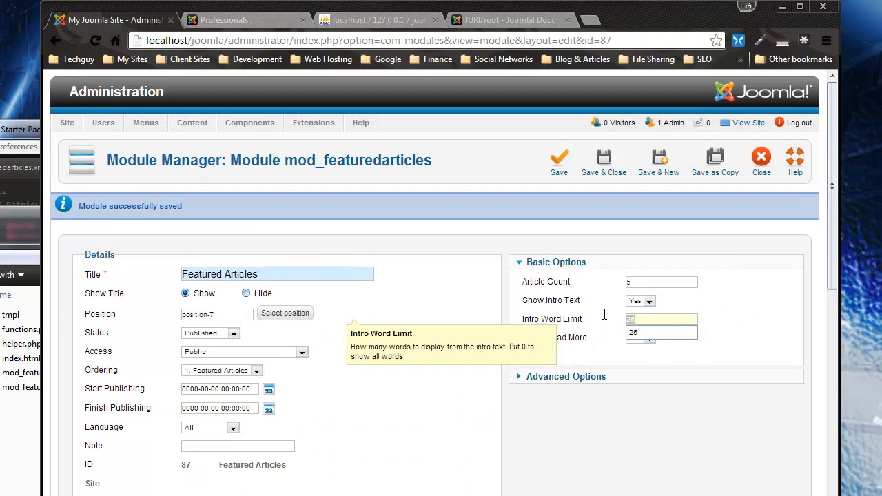
{"action": "double_click", "coordinate": [638, 319]}
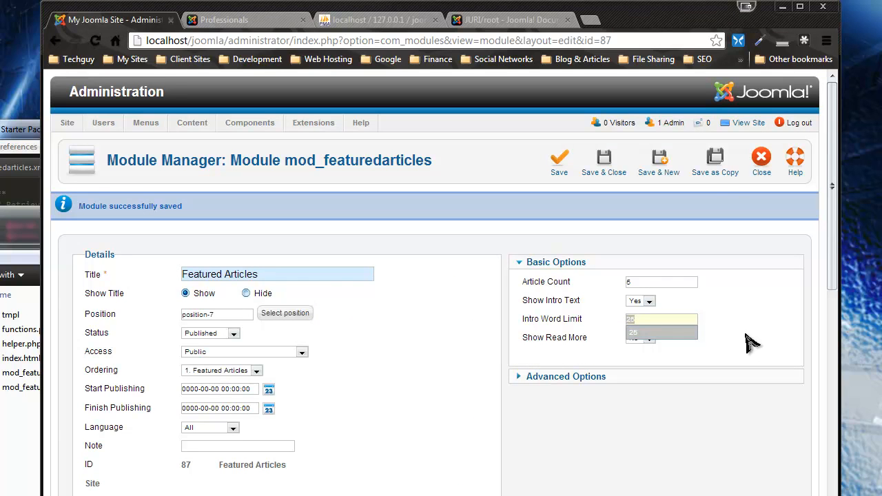
{"action": "type", "text": "50"}
{"action": "left_click", "coordinate": [559, 160]}
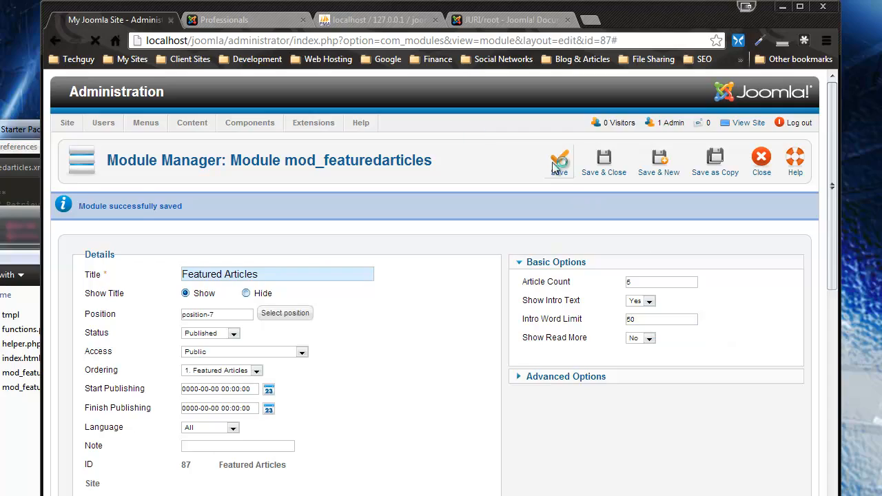
{"action": "left_click", "coordinate": [224, 19]}
{"action": "left_click", "coordinate": [95, 40]}
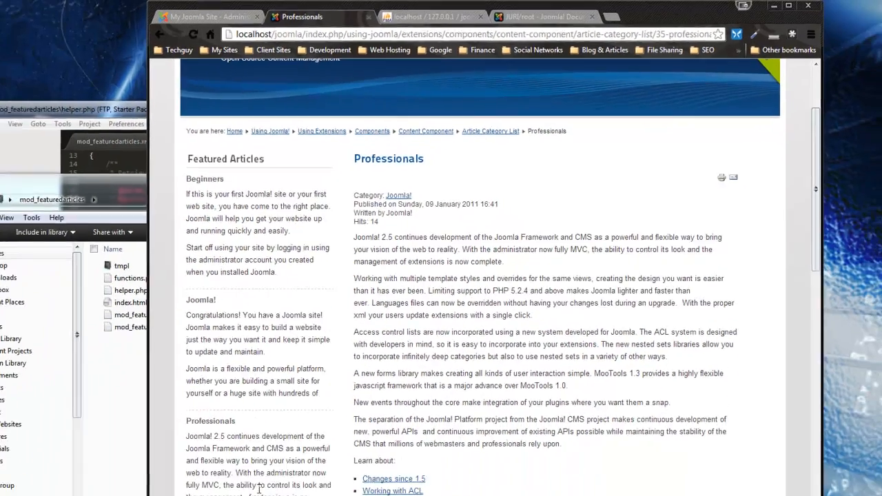
{"action": "scroll", "coordinate": [324, 269], "scroll_direction": "down", "scroll_amount": 2}
{"action": "scroll", "coordinate": [324, 268], "scroll_direction": "down", "scroll_amount": 3}
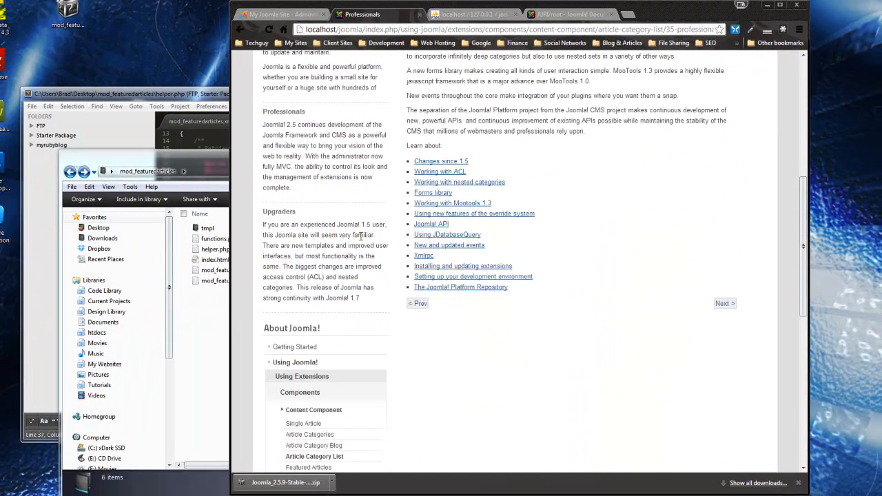
{"action": "scroll", "coordinate": [359, 234], "scroll_direction": "up", "scroll_amount": 2}
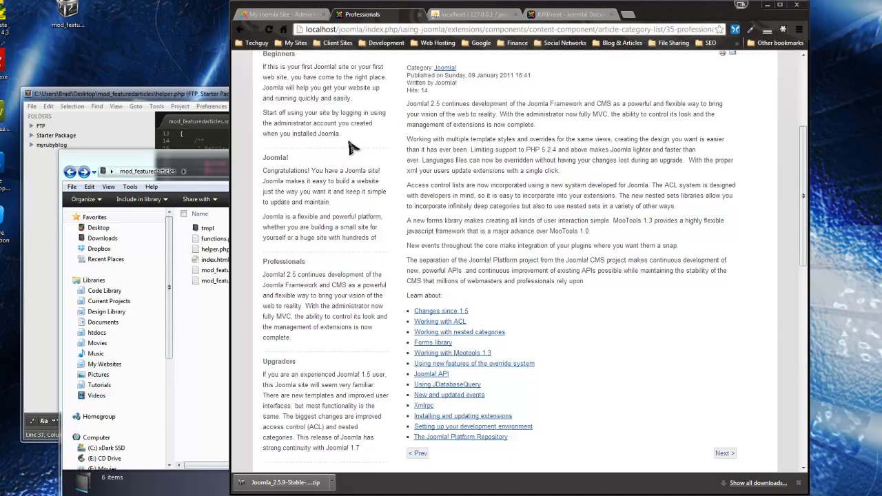
{"action": "scroll", "coordinate": [330, 145], "scroll_direction": "up", "scroll_amount": 3}
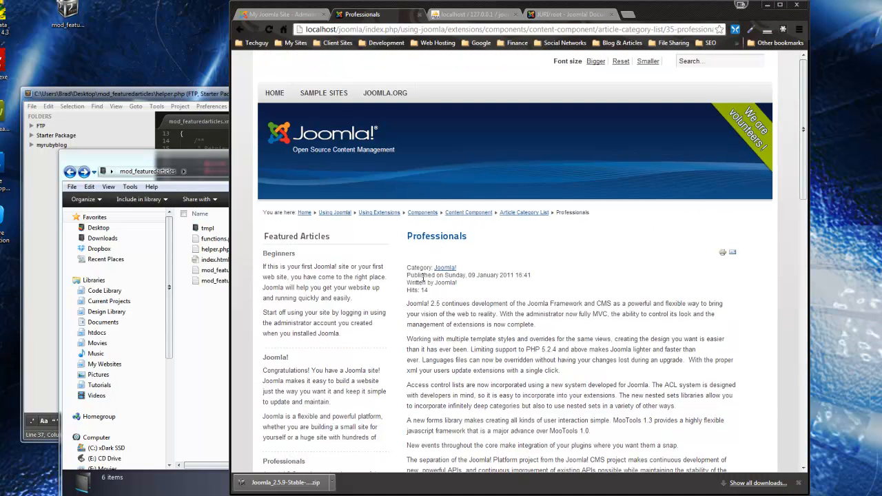